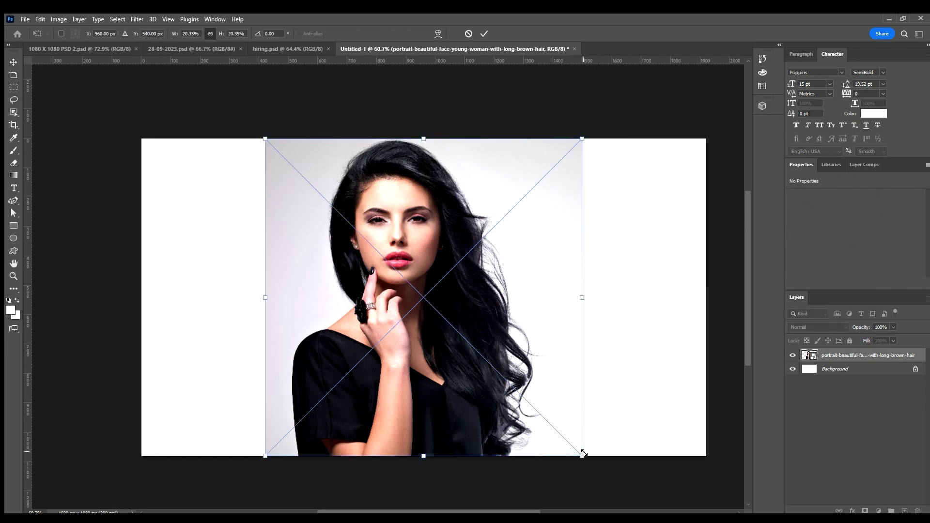
# - Scale the placed portrait down to 19.42% and draw a loose Lasso selection around the woman and her hair
pyautogui.moveTo(584, 453); pyautogui.dragTo(575, 448)
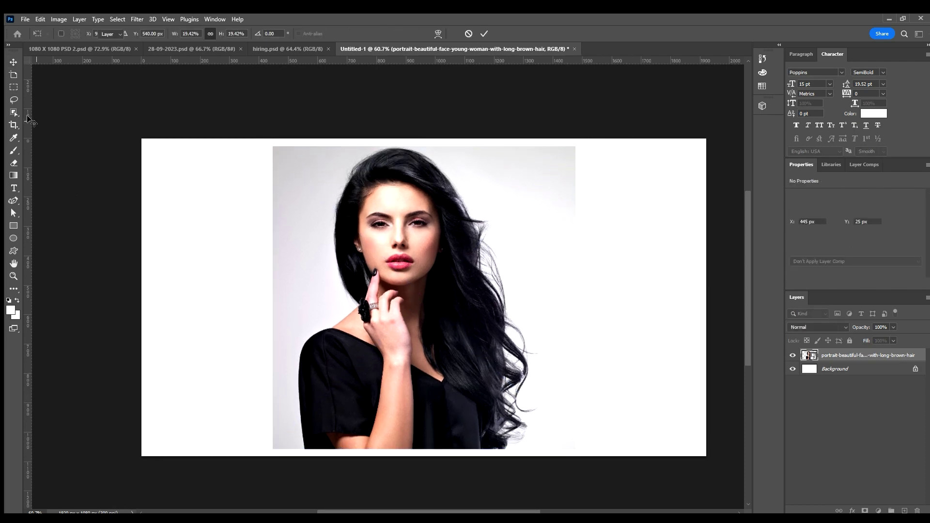
pyautogui.click(14, 100)
pyautogui.scroll(-1, 456, 331)
pyautogui.scroll(1, 442, 343)
pyautogui.hscroll(1, 441, 343)
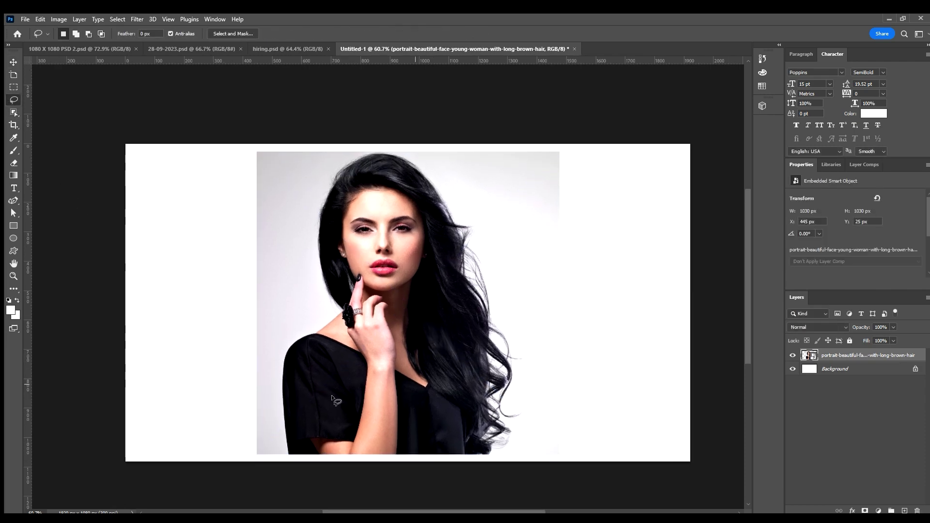
pyautogui.scroll(1, 286, 421)
pyautogui.moveTo(356, 340); pyautogui.dragTo(347, 357)
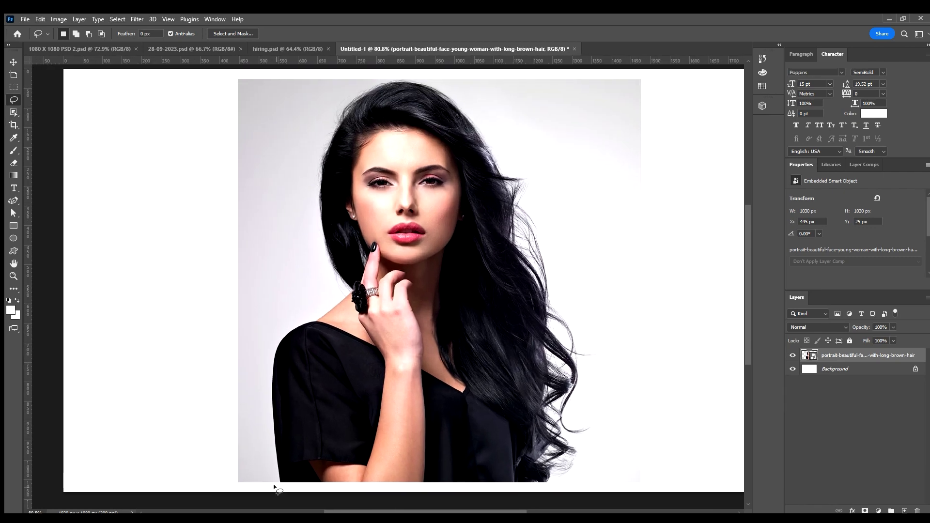
pyautogui.moveTo(279, 324); pyautogui.dragTo(323, 303)
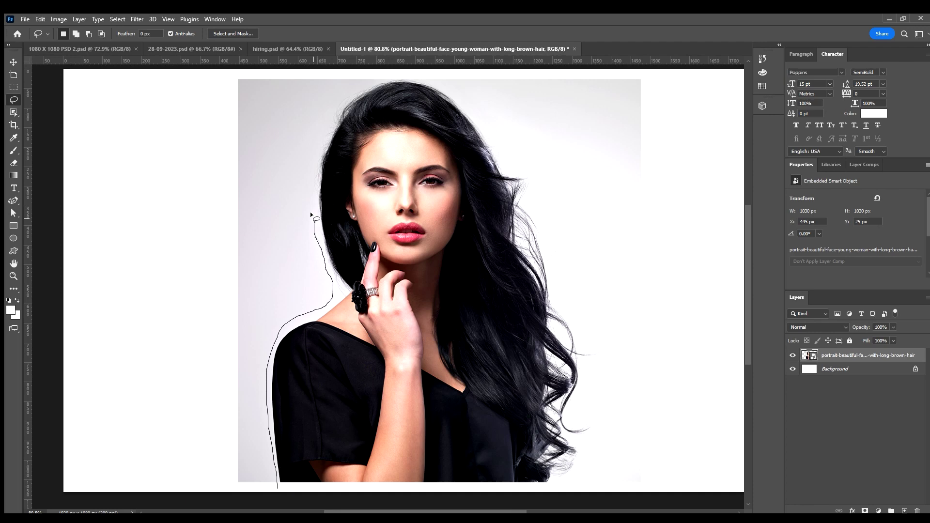
pyautogui.moveTo(312, 173)
pyautogui.mouseDown()
pyautogui.moveTo(328, 125)
pyautogui.moveTo(356, 82)
pyautogui.mouseUp()
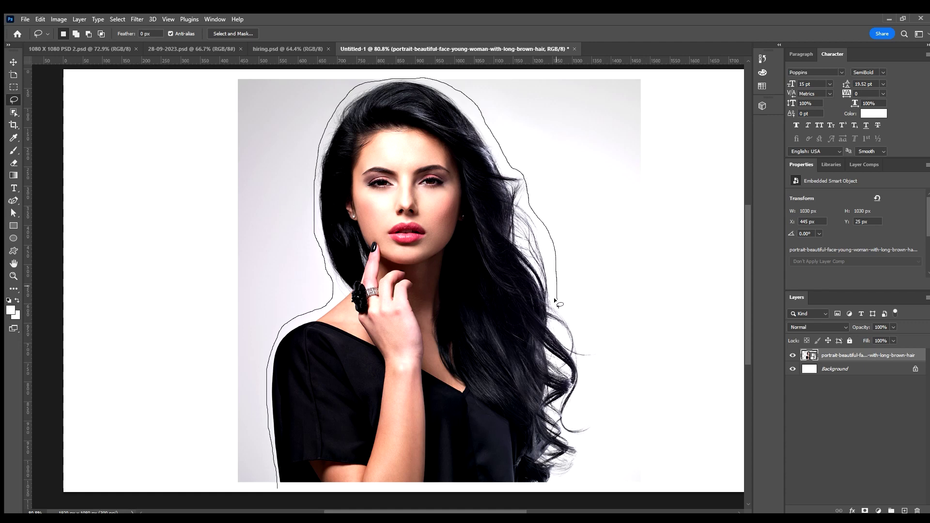
pyautogui.moveTo(585, 369); pyautogui.dragTo(587, 422)
pyautogui.moveTo(544, 482); pyautogui.dragTo(279, 490)
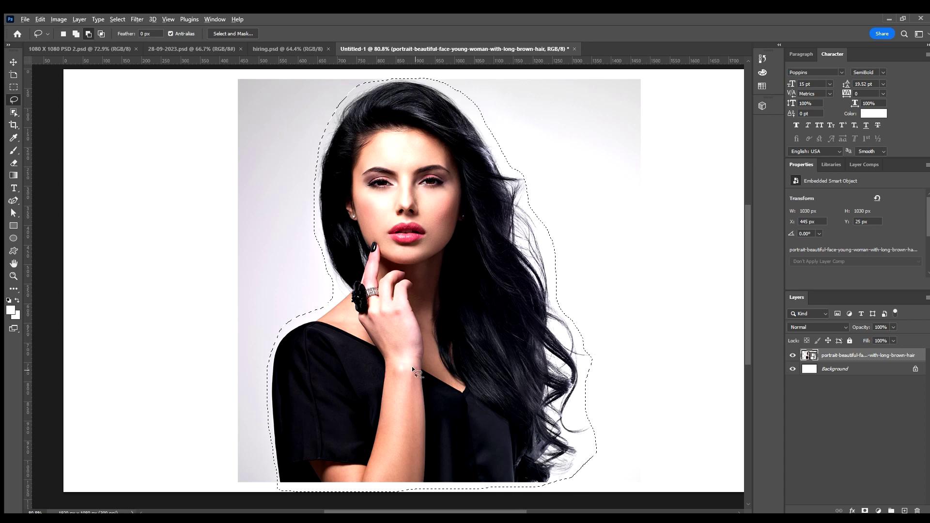
# - Open the woman's selection in Select and Mask and choose the Refine Edge Brush
pyautogui.scroll(-1, 412, 367)
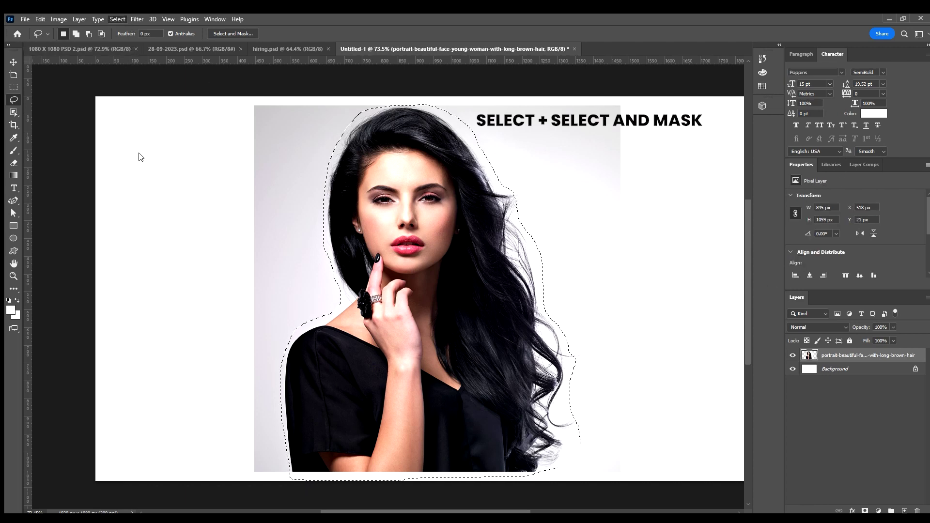
pyautogui.hotkey('alt', 'ctrl', 'r')
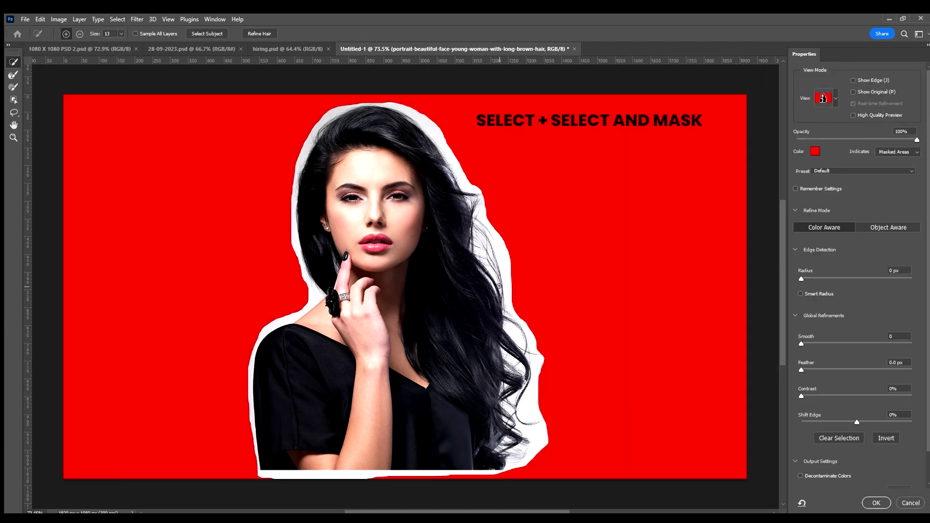
pyautogui.moveTo(469, 279); pyautogui.dragTo(484, 296)
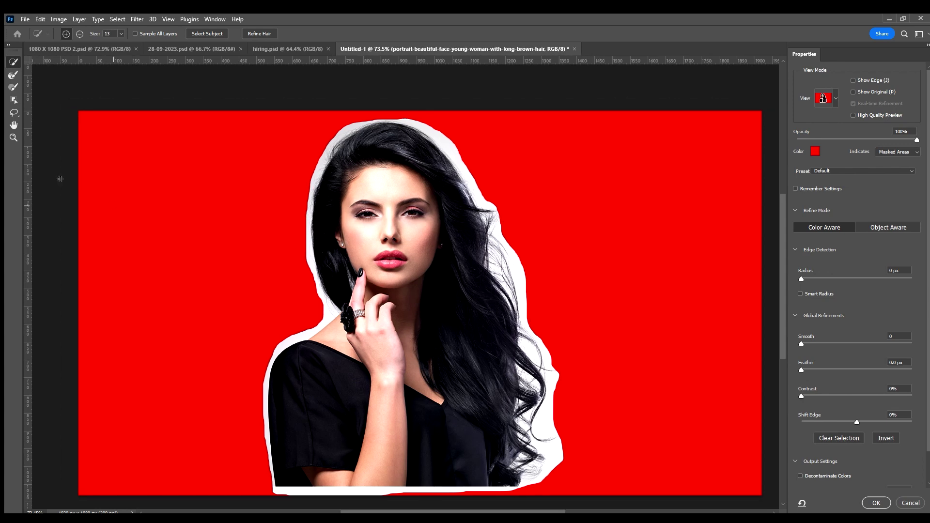
pyautogui.click(14, 75)
pyautogui.scroll(5, 332, 224)
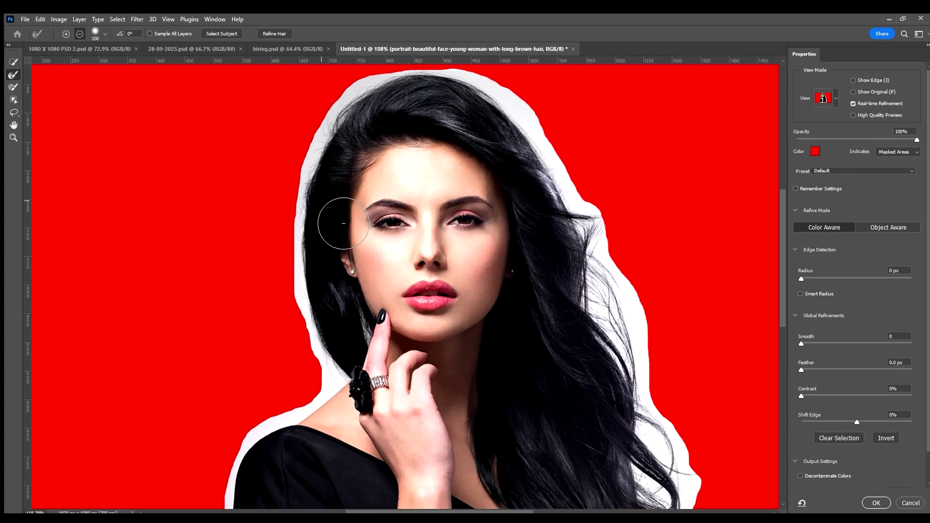
# - Refine the selection edge over the crown and the upper right hair strands to mask out the background
pyautogui.moveTo(296, 189)
pyautogui.mouseDown()
pyautogui.moveTo(300, 12)
pyautogui.moveTo(301, 103)
pyautogui.mouseUp()
pyautogui.moveTo(324, 199)
pyautogui.mouseDown()
pyautogui.moveTo(332, 147)
pyautogui.moveTo(346, 140)
pyautogui.moveTo(333, 129)
pyautogui.moveTo(307, 247)
pyautogui.moveTo(322, 262)
pyautogui.moveTo(371, 189)
pyautogui.moveTo(468, 166)
pyautogui.moveTo(524, 166)
pyautogui.moveTo(541, 171)
pyautogui.moveTo(498, 166)
pyautogui.moveTo(556, 180)
pyautogui.moveTo(502, 162)
pyautogui.moveTo(600, 197)
pyautogui.moveTo(648, 256)
pyautogui.moveTo(521, 182)
pyautogui.moveTo(363, 190)
pyautogui.moveTo(650, 259)
pyautogui.mouseUp()
pyautogui.scroll(1, 345, 141)
pyautogui.moveTo(589, 218); pyautogui.dragTo(668, 319)
pyautogui.moveTo(651, 275); pyautogui.dragTo(451, 133)
pyautogui.moveTo(480, 181); pyautogui.dragTo(514, 251)
pyautogui.moveTo(547, 319); pyautogui.dragTo(552, 222)
pyautogui.moveTo(535, 169)
pyautogui.mouseDown()
pyautogui.moveTo(537, 228)
pyautogui.moveTo(611, 359)
pyautogui.moveTo(562, 214)
pyautogui.mouseUp()
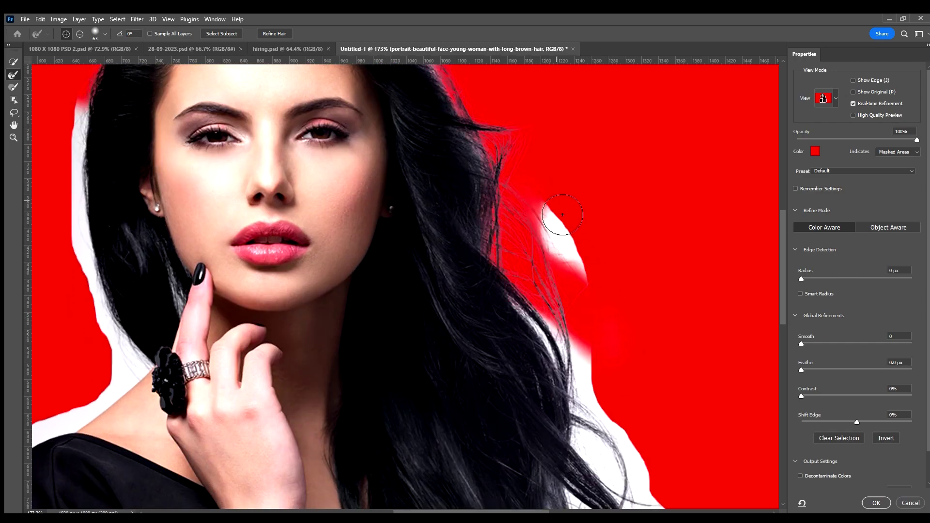
# - Refine the selection edge down the right-hand hair and lower curls with an 82 px brush
pyautogui.moveTo(592, 345)
pyautogui.mouseDown()
pyautogui.moveTo(586, 315)
pyautogui.moveTo(524, 227)
pyautogui.moveTo(515, 246)
pyautogui.moveTo(548, 352)
pyautogui.mouseUp()
pyautogui.moveTo(461, 178)
pyautogui.mouseDown()
pyautogui.moveTo(487, 206)
pyautogui.moveTo(496, 275)
pyautogui.mouseUp()
pyautogui.moveTo(576, 361); pyautogui.dragTo(569, 203)
pyautogui.moveTo(541, 162)
pyautogui.mouseDown()
pyautogui.moveTo(572, 241)
pyautogui.moveTo(585, 444)
pyautogui.moveTo(560, 463)
pyautogui.mouseUp()
pyautogui.scroll(-1, 550, 270)
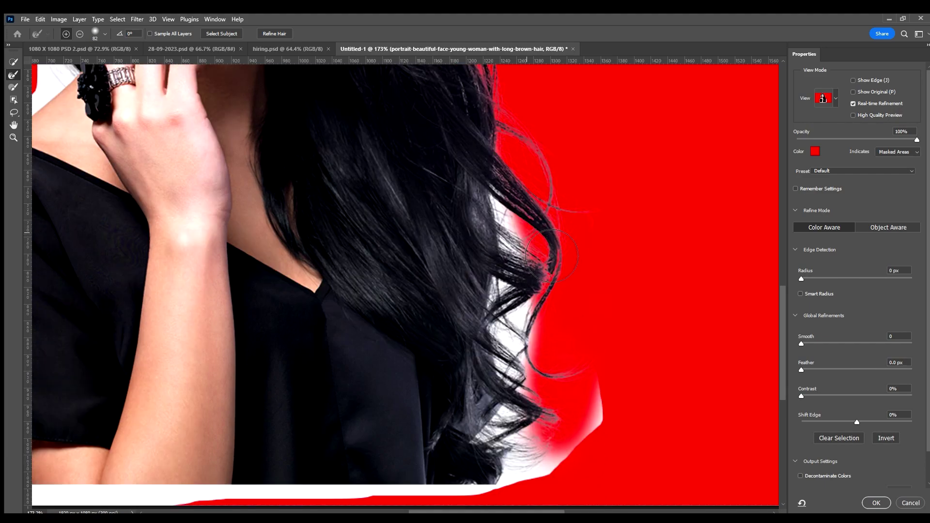
pyautogui.moveTo(543, 213); pyautogui.dragTo(557, 448)
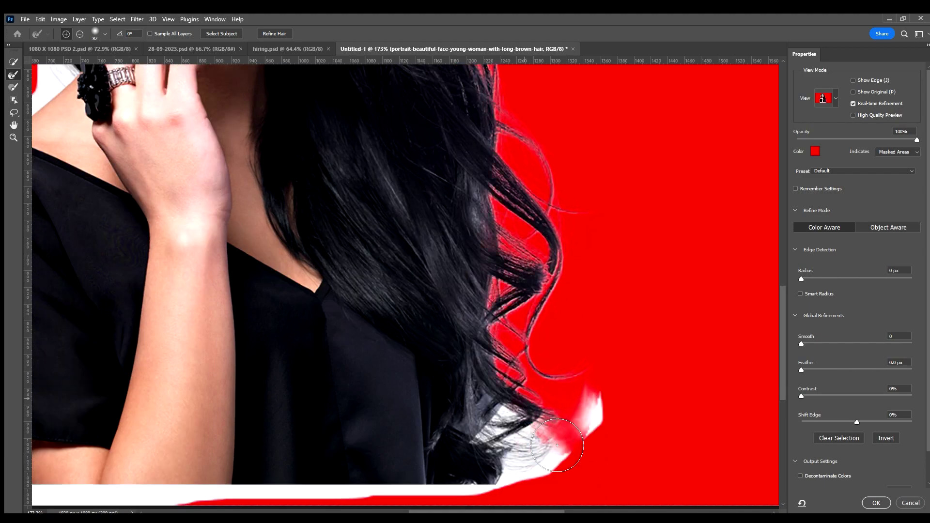
pyautogui.scroll(-2, 559, 428)
pyautogui.moveTo(588, 363); pyautogui.dragTo(529, 493)
pyautogui.moveTo(509, 386); pyautogui.dragTo(533, 410)
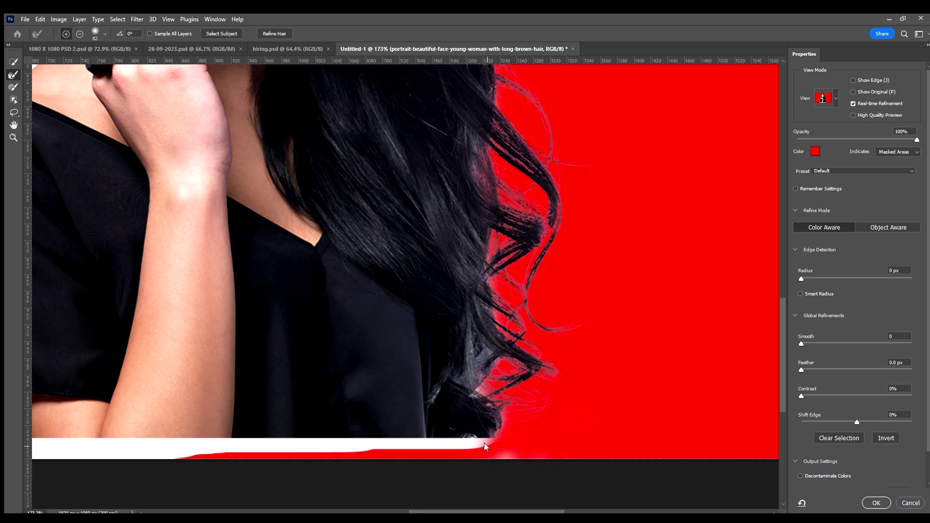
# - Brush the white strip along the portrait's bottom edge out of the selection
pyautogui.scroll(-2, 504, 381)
pyautogui.moveTo(456, 380); pyautogui.dragTo(609, 338)
pyautogui.moveTo(664, 412)
pyautogui.mouseDown()
pyautogui.moveTo(552, 418)
pyautogui.moveTo(233, 401)
pyautogui.mouseUp()
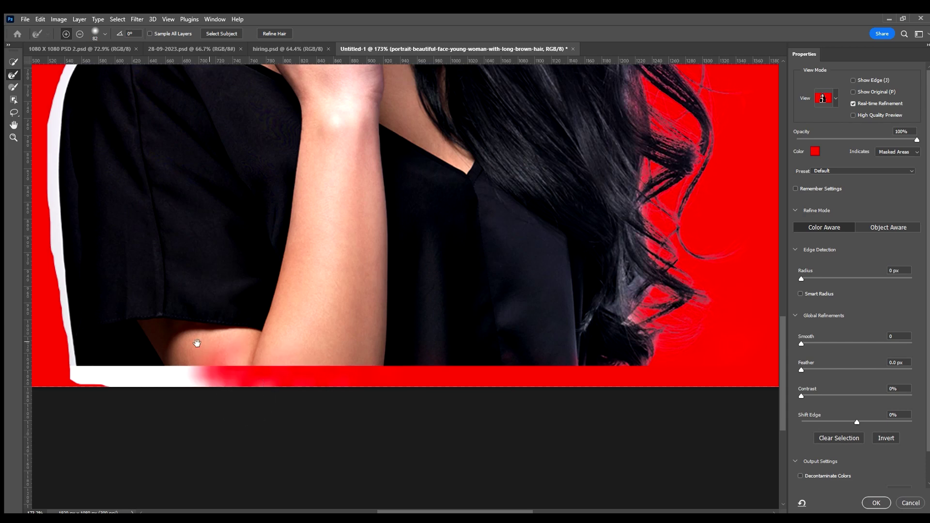
pyautogui.moveTo(203, 346); pyautogui.dragTo(349, 349)
pyautogui.moveTo(390, 425)
pyautogui.mouseDown()
pyautogui.moveTo(251, 412)
pyautogui.moveTo(235, 406)
pyautogui.moveTo(224, 373)
pyautogui.mouseUp()
# - Refine the selection edge up the left sleeve, shoulder and left side of the hair
pyautogui.moveTo(215, 268); pyautogui.dragTo(234, 325)
pyautogui.moveTo(242, 427); pyautogui.dragTo(240, 176)
pyautogui.moveTo(219, 193)
pyautogui.mouseDown()
pyautogui.moveTo(226, 340)
pyautogui.moveTo(312, 235)
pyautogui.moveTo(377, 196)
pyautogui.moveTo(361, 122)
pyautogui.mouseUp()
pyautogui.moveTo(372, 183)
pyautogui.mouseDown()
pyautogui.moveTo(380, 306)
pyautogui.moveTo(396, 275)
pyautogui.moveTo(351, 191)
pyautogui.moveTo(345, 155)
pyautogui.moveTo(335, 318)
pyautogui.moveTo(356, 351)
pyautogui.moveTo(348, 190)
pyautogui.mouseUp()
pyautogui.scroll(-5, 332, 195)
pyautogui.moveTo(389, 274)
pyautogui.mouseDown()
pyautogui.moveTo(403, 241)
pyautogui.moveTo(403, 263)
pyautogui.mouseUp()
pyautogui.moveTo(400, 301); pyautogui.dragTo(400, 270)
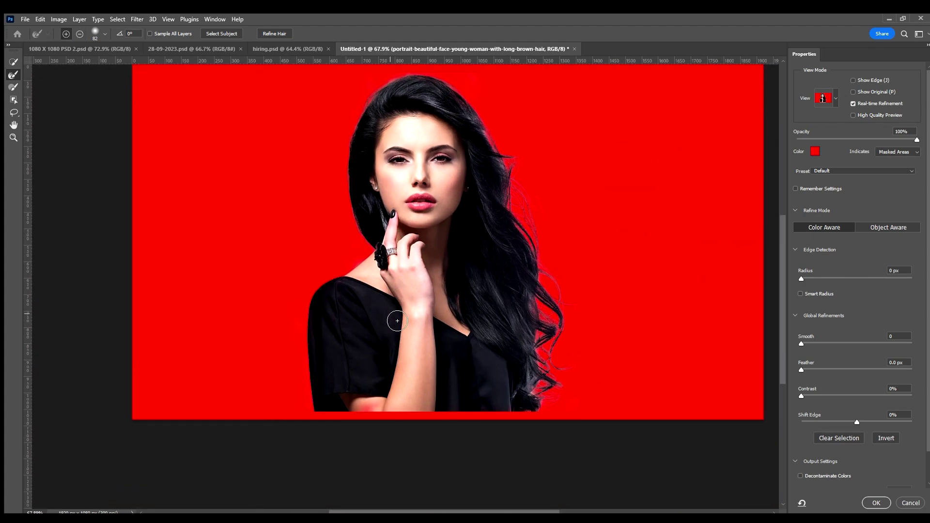
# - Restore the over-masked skin at the elbow near the bottom edge, using the brush in subtract mode at 12 px
pyautogui.scroll(4, 389, 426)
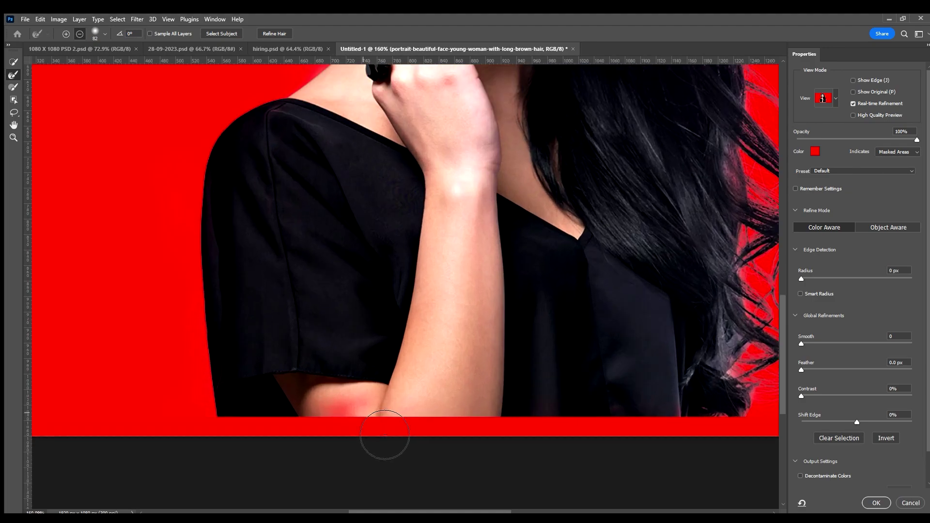
pyautogui.scroll(2, 392, 489)
pyautogui.scroll(2, 335, 431)
pyautogui.moveTo(329, 406); pyautogui.dragTo(253, 405)
pyautogui.moveTo(310, 426); pyautogui.dragTo(390, 419)
pyautogui.scroll(-5, 407, 401)
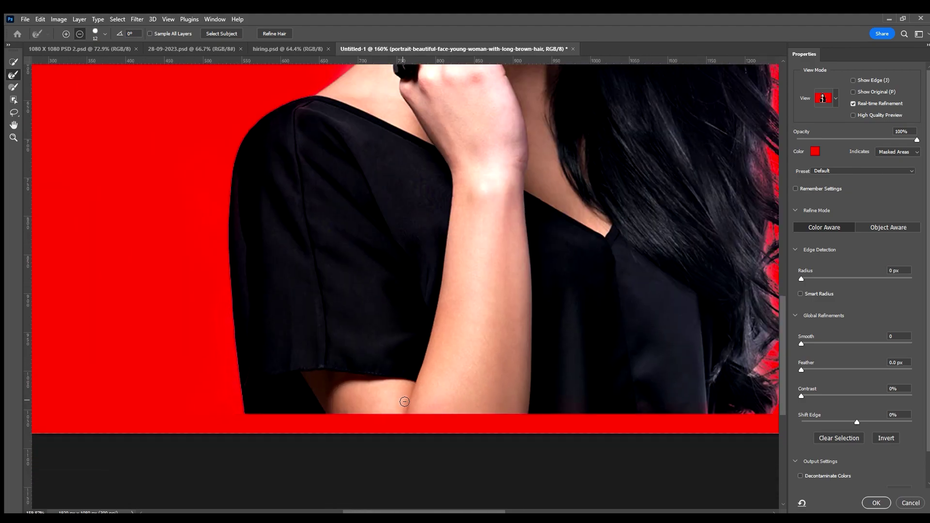
pyautogui.moveTo(477, 272); pyautogui.dragTo(428, 336)
pyautogui.scroll(-4, 428, 337)
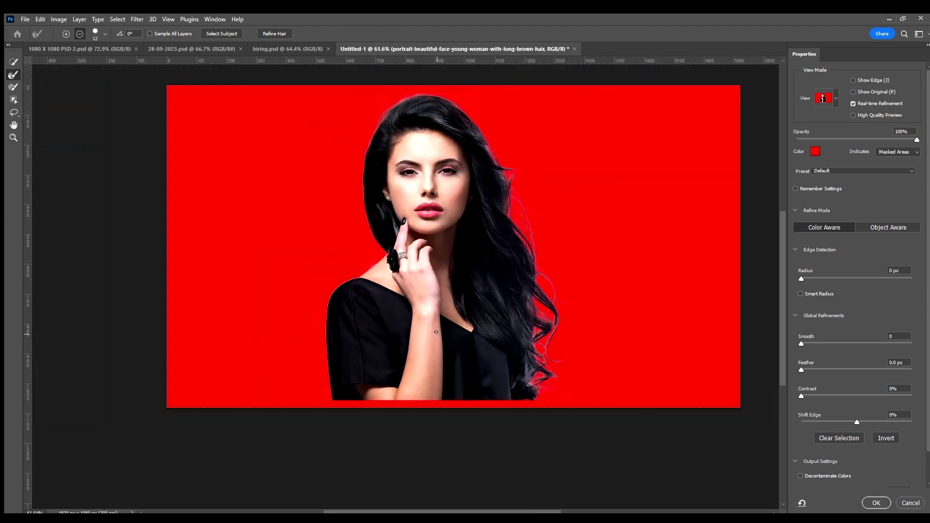
# - Turn on Decontaminate Colors and apply the Select and Mask result
pyautogui.click(799, 475)
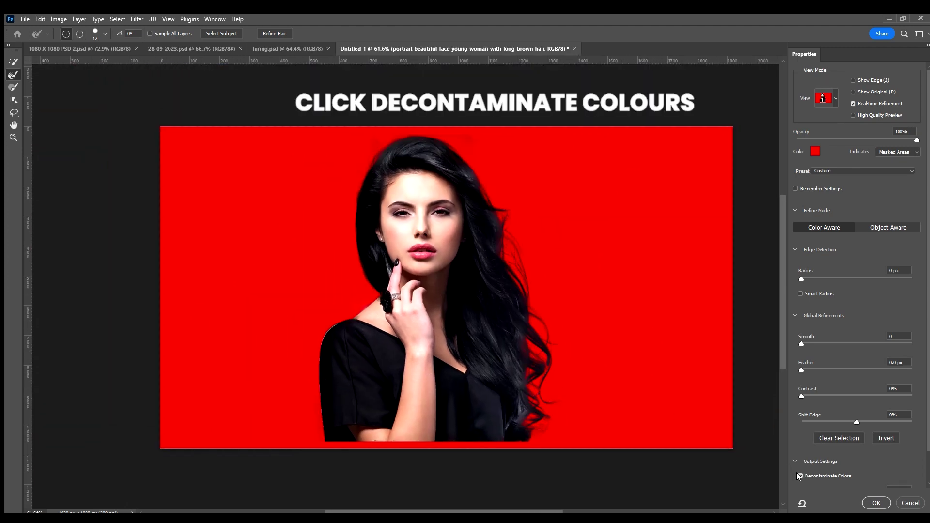
pyautogui.click(869, 500)
pyautogui.write('v')
pyautogui.click(398, 264)
pyautogui.press('v')
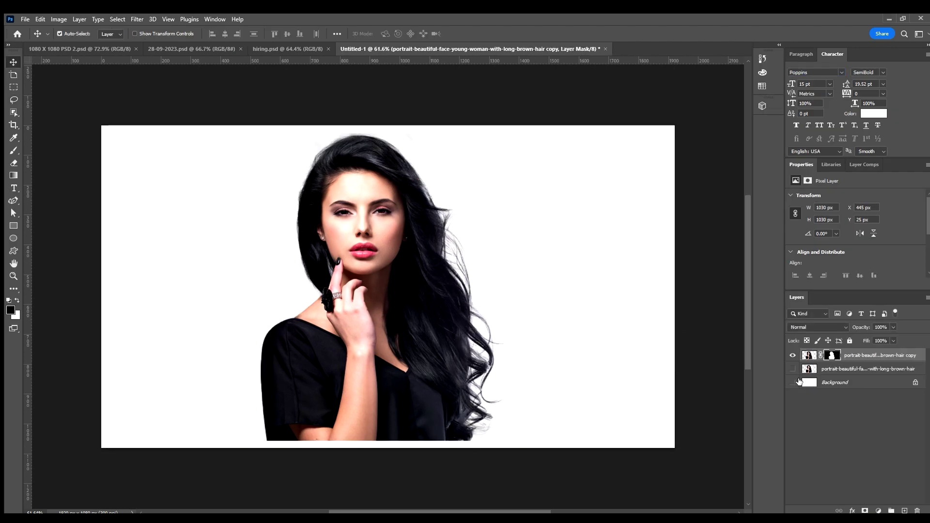
# - Hide the Background layer and inspect the cut-out woman against transparency
pyautogui.click(792, 382)
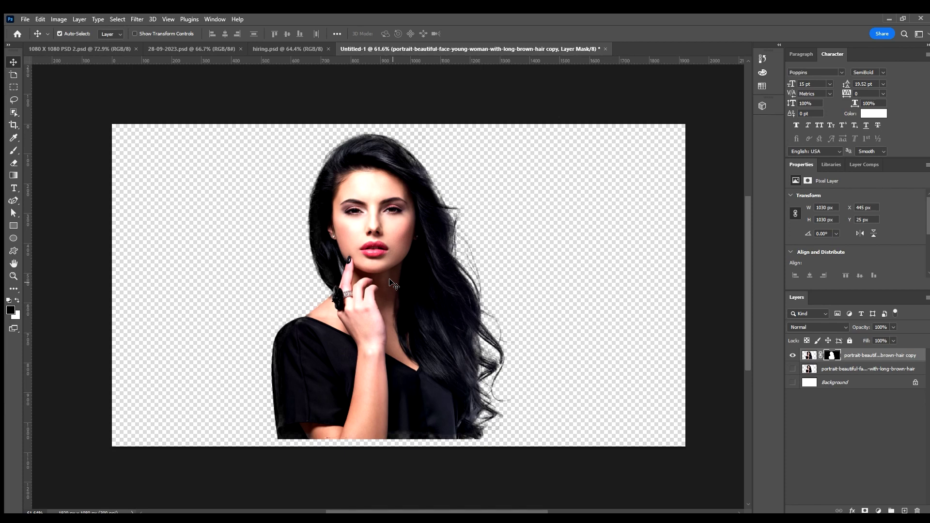
pyautogui.moveTo(393, 286); pyautogui.dragTo(391, 327)
pyautogui.scroll(1, 401, 313)
pyautogui.moveTo(391, 328); pyautogui.dragTo(387, 333)
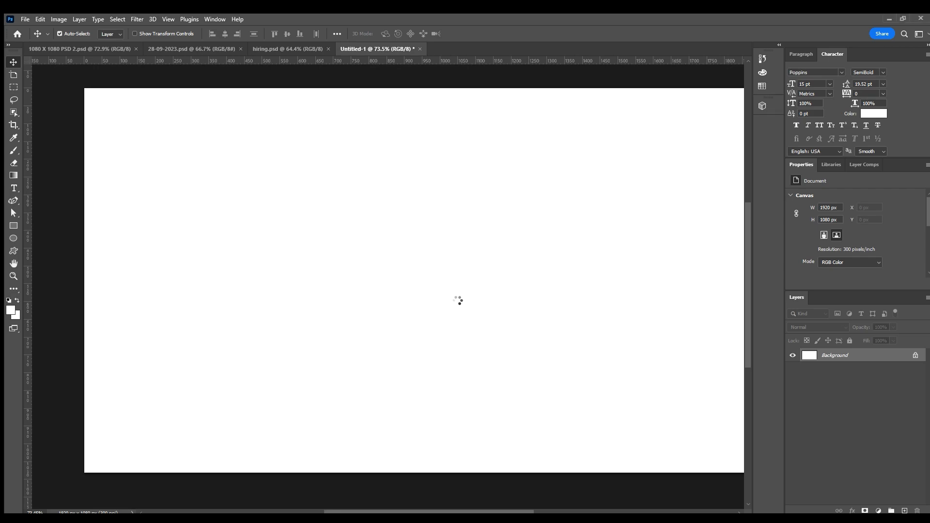
# - Select the white car with the Object Selection tool and copy it onto a new layer
pyautogui.click(15, 117)
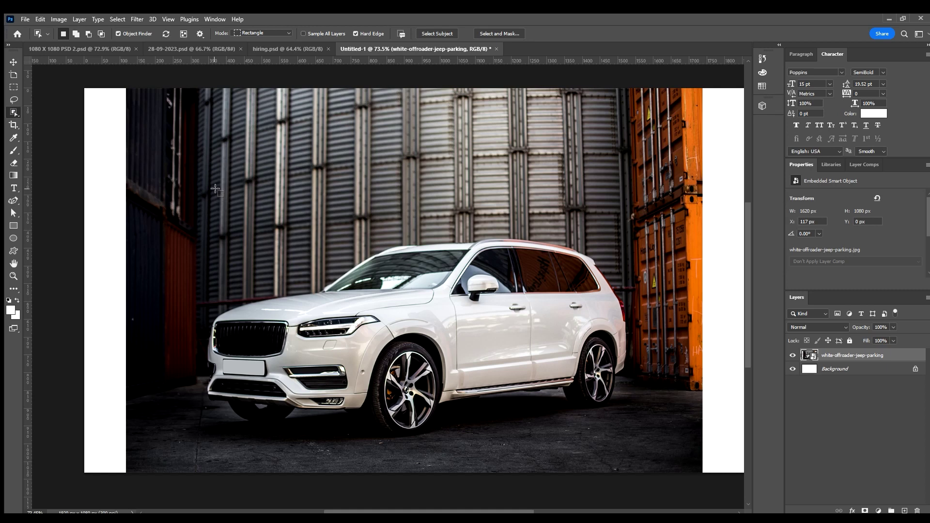
pyautogui.moveTo(203, 187); pyautogui.dragTo(636, 434)
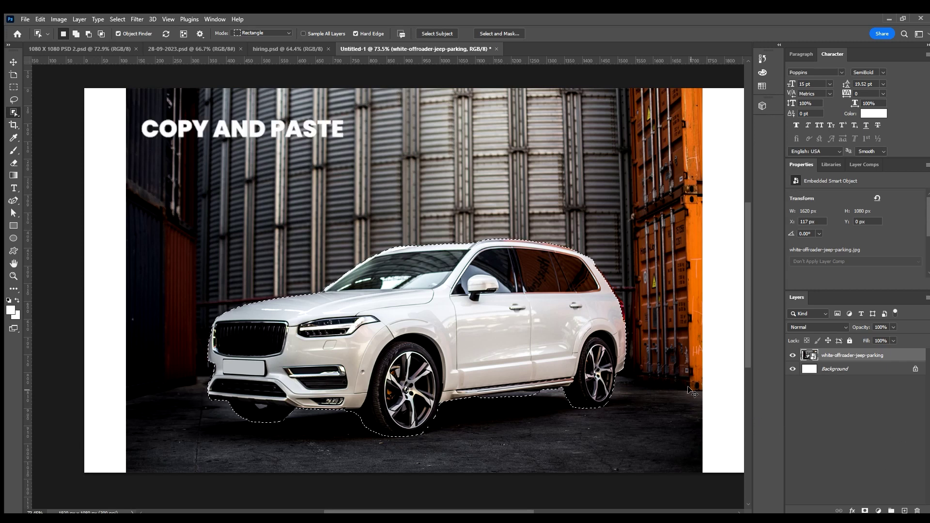
pyautogui.hotkey('ctrl', 'c')
pyautogui.hotkey('ctrl', 'v')
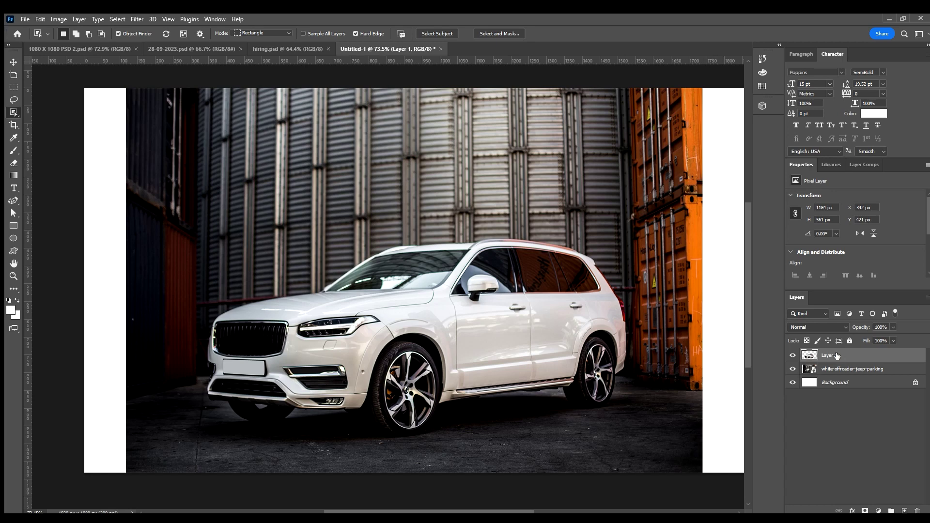
# - Hide the white-offroader-jeep-parking photo layer so only the car cutout shows
pyautogui.press('v')
pyautogui.click(827, 368)
pyautogui.click(792, 369)
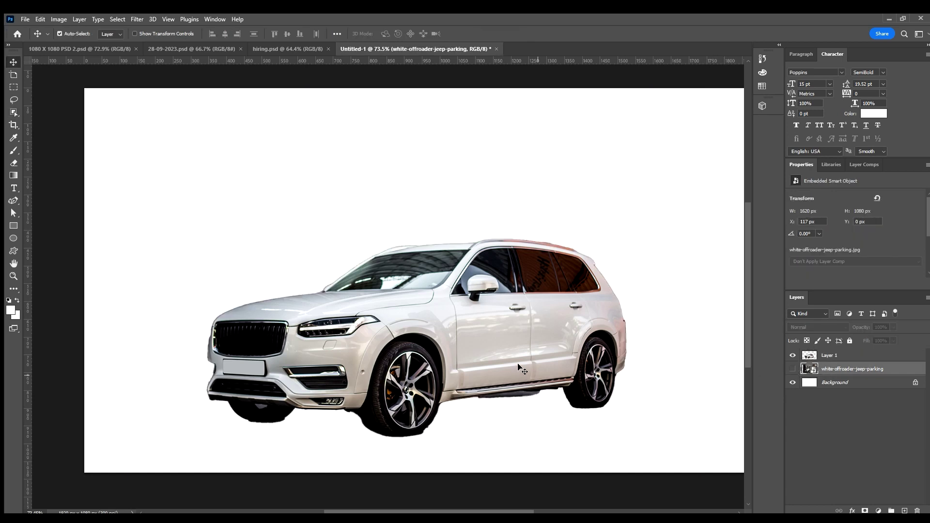
# - Enlarge the car cutout slightly with Free Transform and move it up on the canvas
pyautogui.click(532, 342)
pyautogui.hotkey('ctrl', 't')
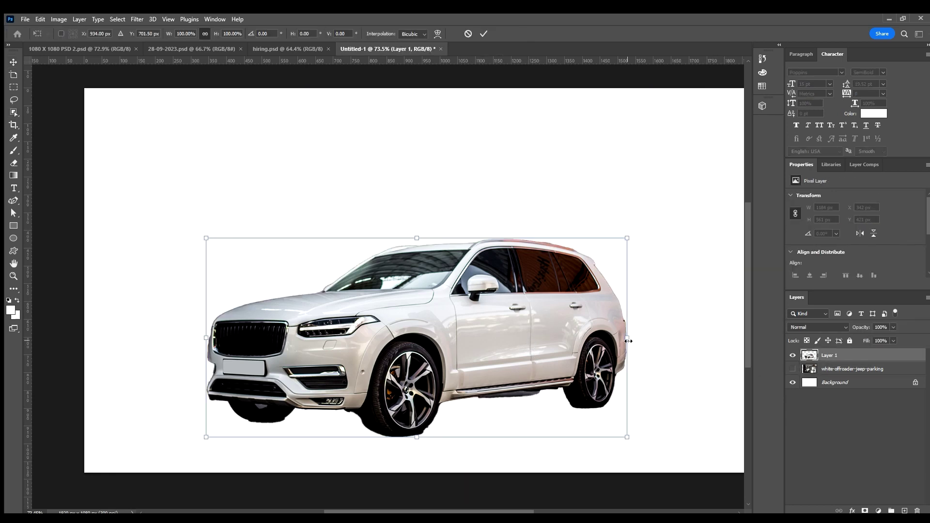
pyautogui.moveTo(629, 341); pyautogui.dragTo(642, 341)
pyautogui.moveTo(494, 351); pyautogui.dragTo(494, 289)
pyautogui.press('Return')
pyautogui.scroll(-2, 501, 292)
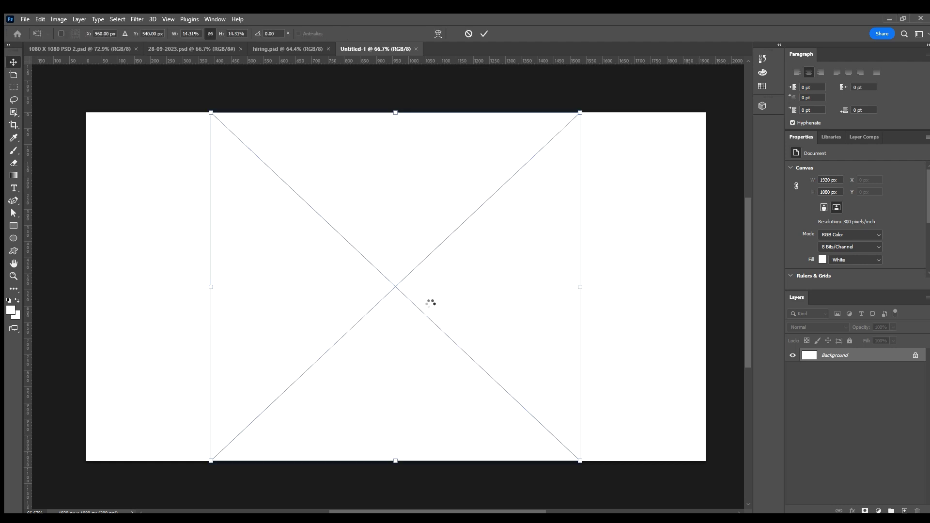
# - Commit the placed berries image and start a Pen path along the lowest green leaf of the left strawberry
pyautogui.press('Return')
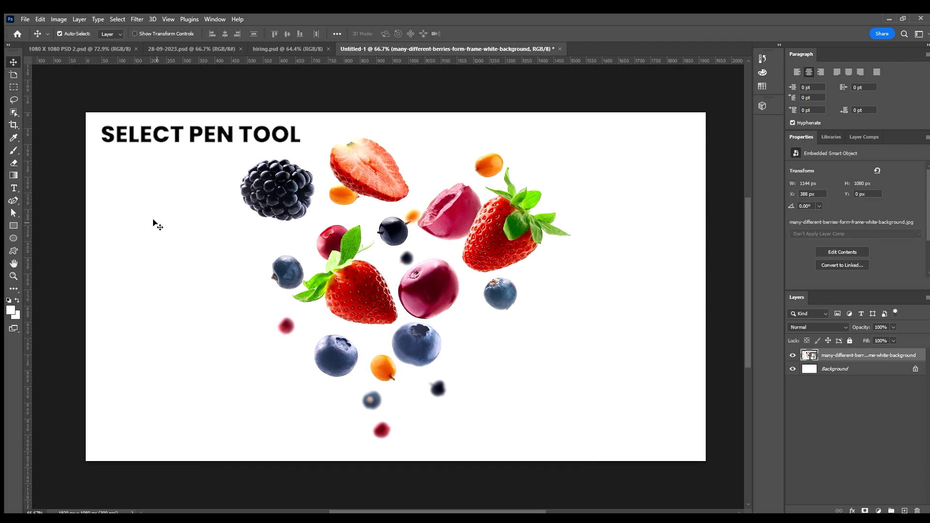
pyautogui.press('p')
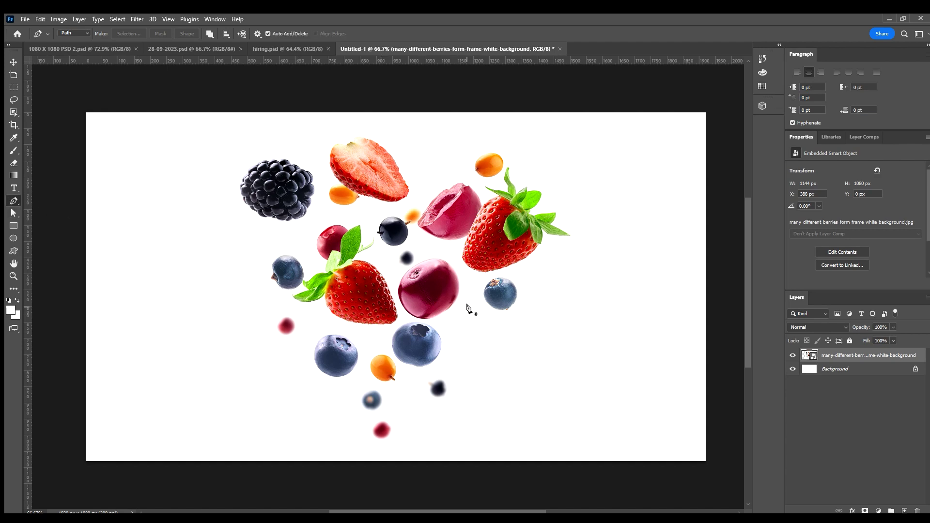
pyautogui.scroll(9, 426, 308)
pyautogui.moveTo(343, 305); pyautogui.dragTo(359, 324)
pyautogui.scroll(8, 294, 305)
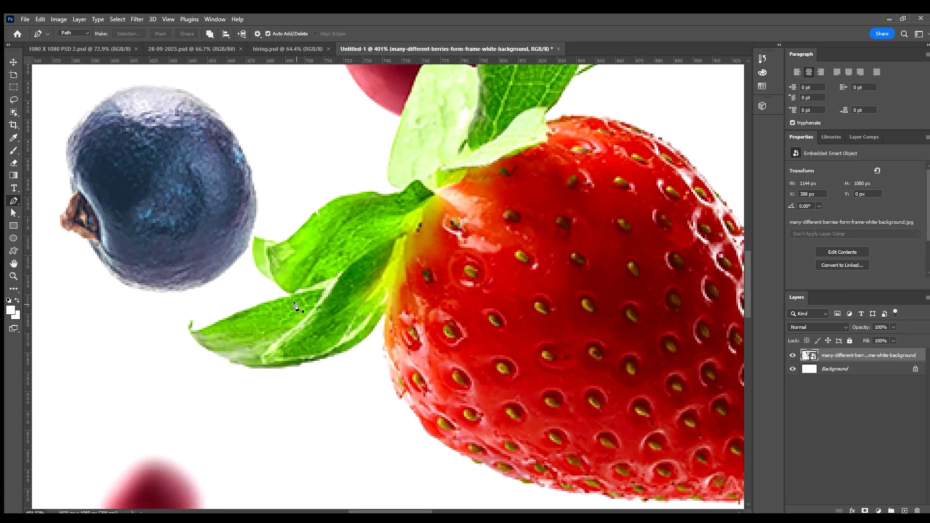
pyautogui.scroll(2, 294, 305)
pyautogui.click(285, 293)
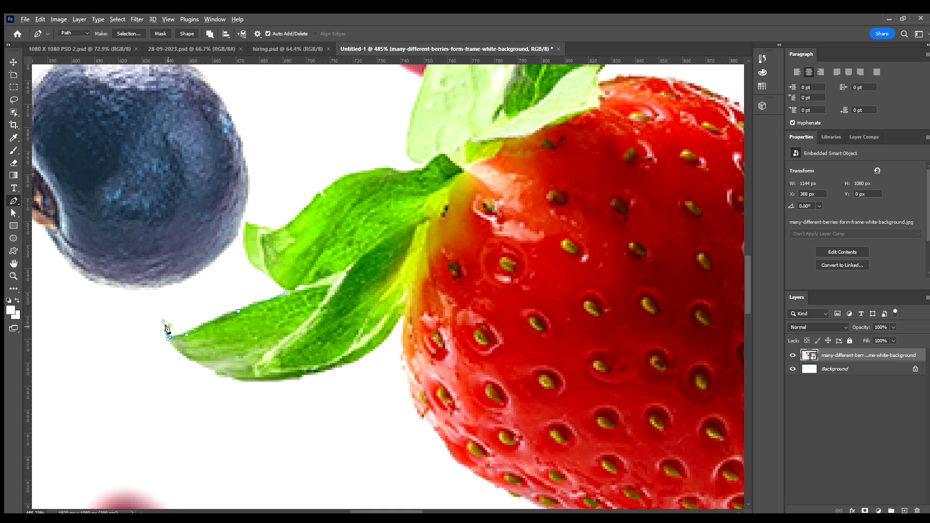
pyautogui.scroll(-2, 174, 363)
pyautogui.moveTo(207, 325); pyautogui.dragTo(314, 324)
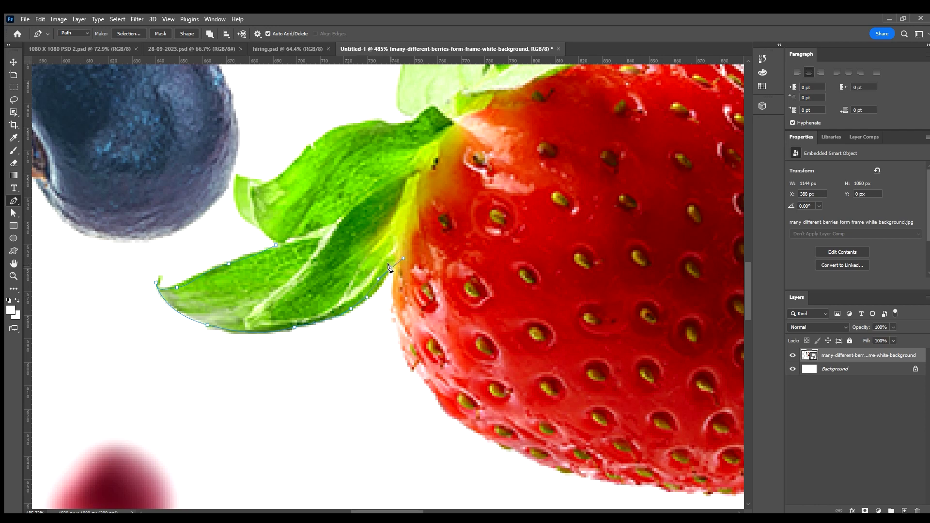
# - Continue the path down the strawberry's left side, along its underside and up its right edge
pyautogui.moveTo(420, 294); pyautogui.dragTo(334, 287)
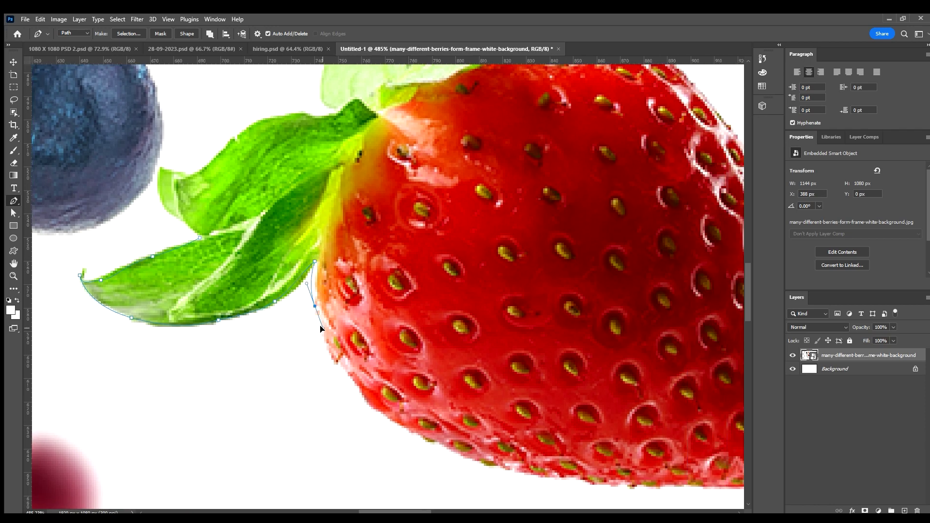
pyautogui.moveTo(323, 334); pyautogui.dragTo(312, 302)
pyautogui.moveTo(363, 355)
pyautogui.mouseDown()
pyautogui.moveTo(287, 331)
pyautogui.moveTo(301, 320)
pyautogui.moveTo(343, 344)
pyautogui.moveTo(327, 341)
pyautogui.moveTo(359, 337)
pyautogui.mouseUp()
pyautogui.moveTo(426, 354); pyautogui.dragTo(461, 357)
pyautogui.hotkey('ctrl', 'z')
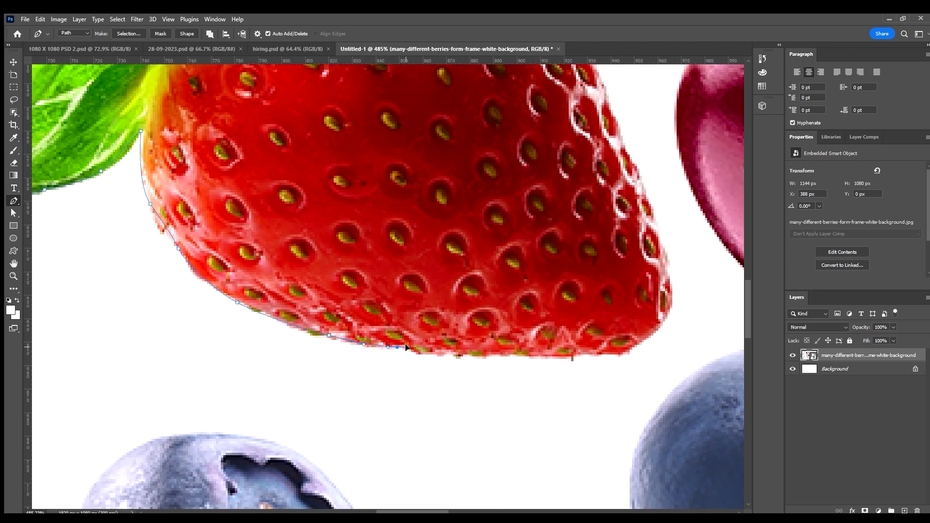
pyautogui.moveTo(469, 356)
pyautogui.mouseDown()
pyautogui.moveTo(568, 356)
pyautogui.moveTo(458, 353)
pyautogui.mouseUp()
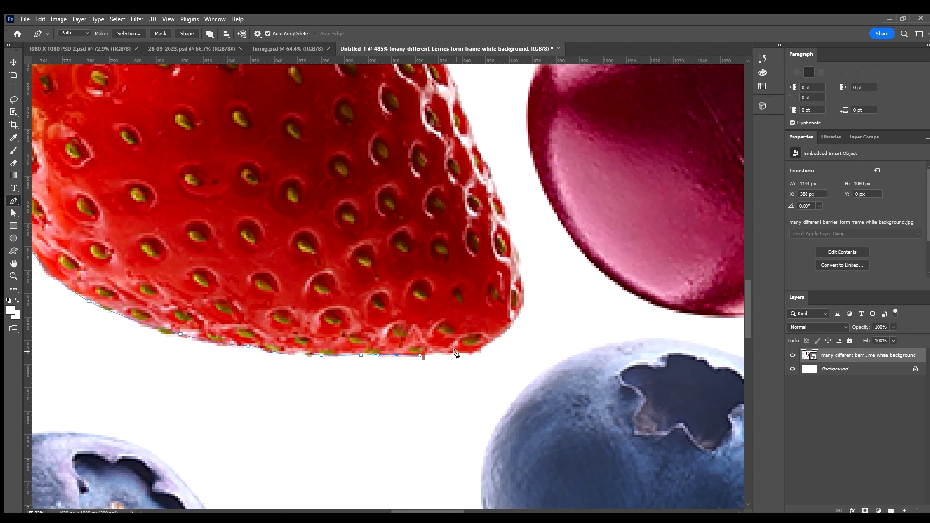
pyautogui.moveTo(454, 352); pyautogui.dragTo(469, 353)
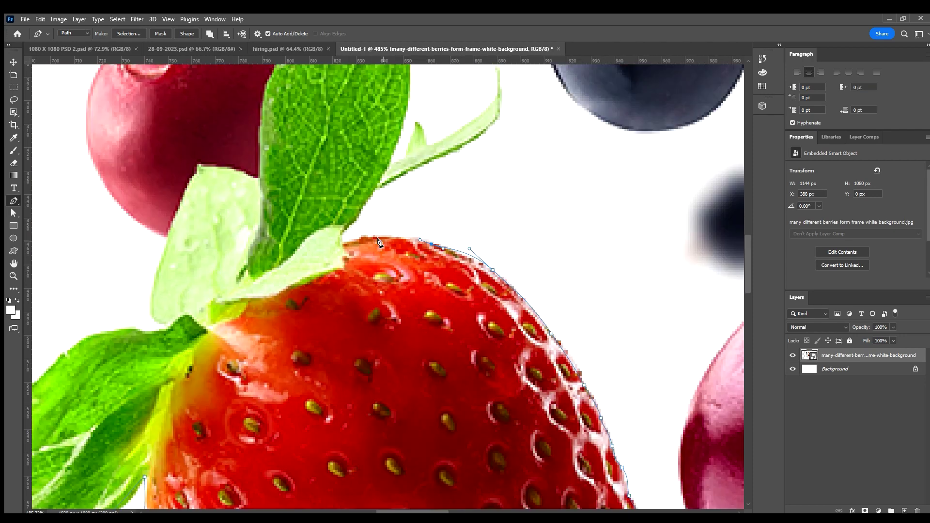
# - Extend the path from the top of the strawberry up the right edge of the tall green leaf to its tip, skipping the thin stem
pyautogui.moveTo(343, 242); pyautogui.dragTo(418, 414)
pyautogui.click(418, 407)
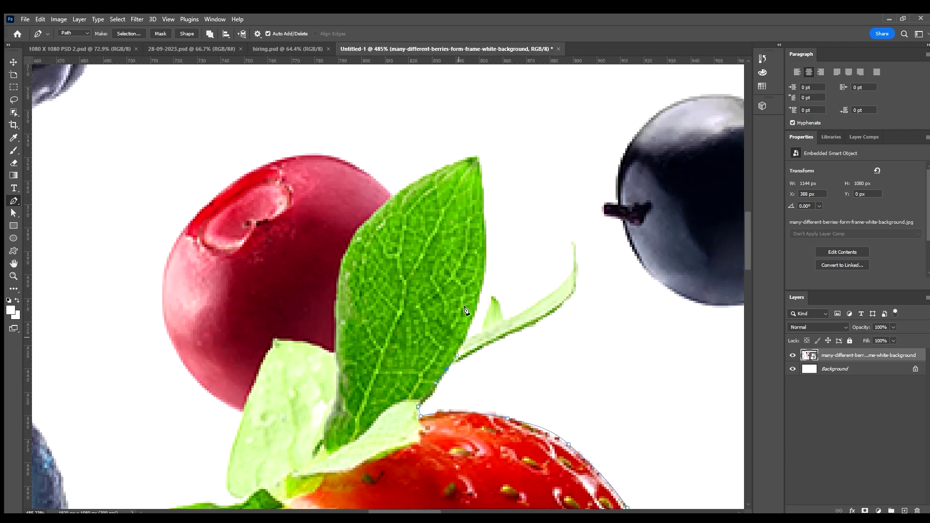
pyautogui.moveTo(481, 293); pyautogui.dragTo(480, 274)
pyautogui.scroll(3, 481, 265)
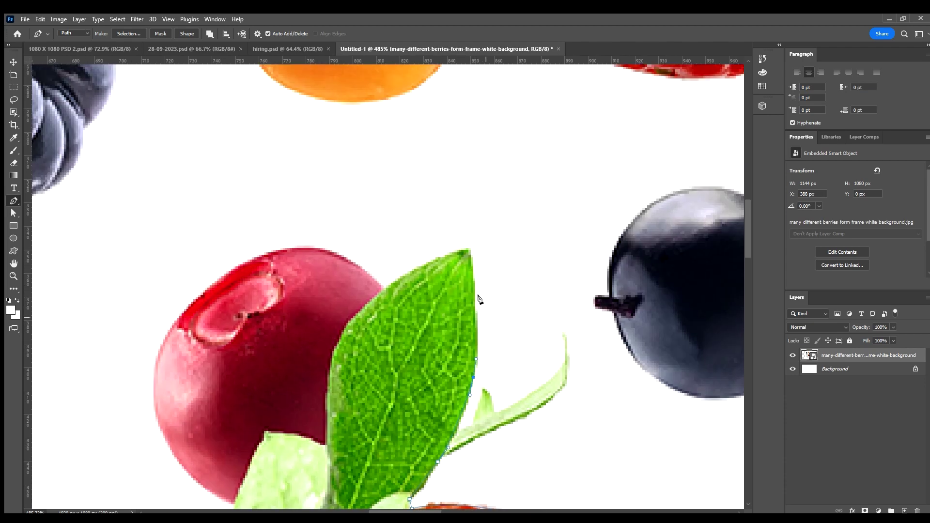
pyautogui.moveTo(468, 250)
pyautogui.mouseDown()
pyautogui.moveTo(458, 202)
pyautogui.moveTo(468, 251)
pyautogui.mouseUp()
# - Trace the path from the tall leaf's tip down its left edge to where it meets the pale leaf
pyautogui.moveTo(525, 251); pyautogui.dragTo(652, 168)
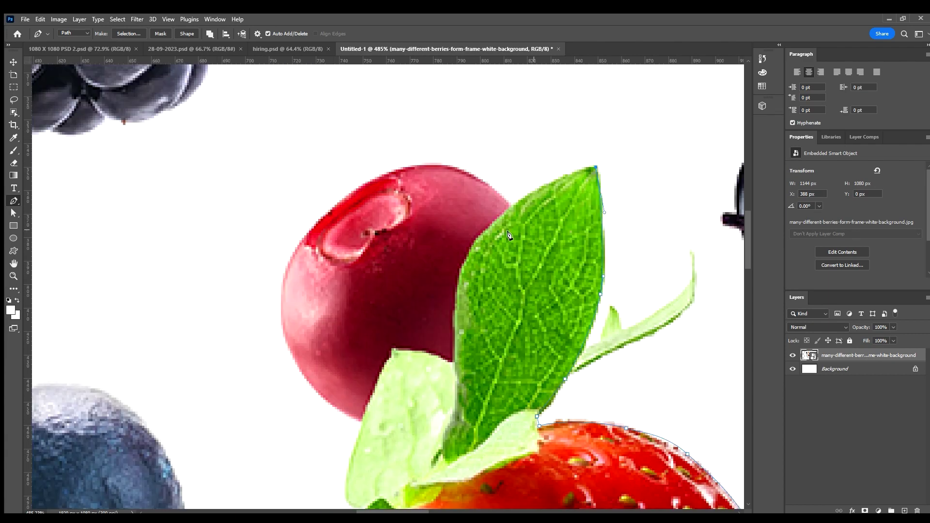
pyautogui.moveTo(511, 209); pyautogui.dragTo(454, 304)
pyautogui.moveTo(446, 339); pyautogui.dragTo(454, 256)
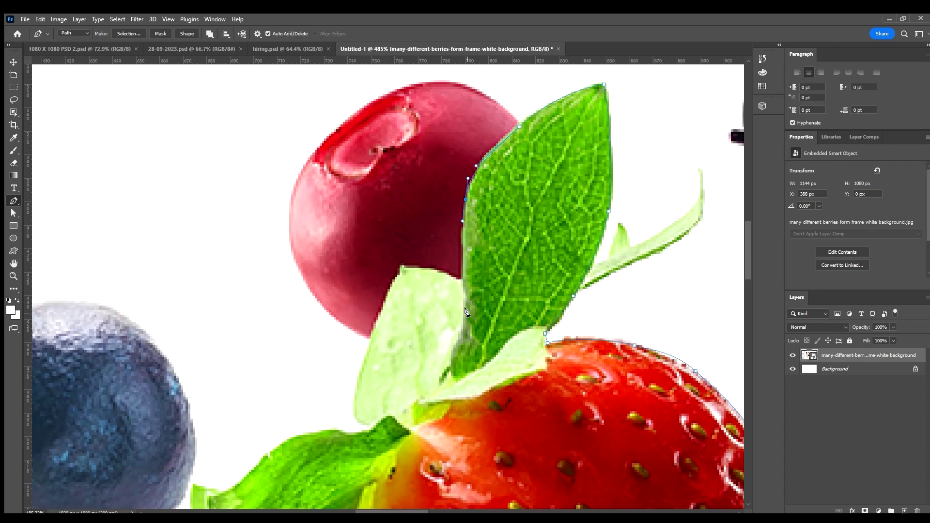
pyautogui.moveTo(461, 284); pyautogui.dragTo(432, 221)
# - Outline the pale leaf down to its base and bring the path onto the upper edge of the left green leaf
pyautogui.keyDown('alt'); pyautogui.click(402, 266); pyautogui.keyUp('alt')
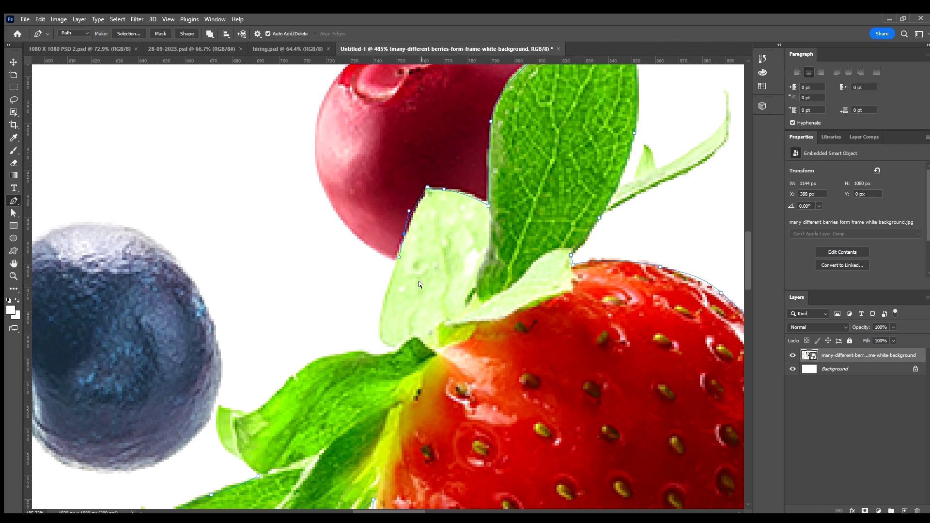
pyautogui.click(408, 229)
pyautogui.click(402, 245)
pyautogui.moveTo(389, 290); pyautogui.dragTo(384, 314)
pyautogui.moveTo(387, 328); pyautogui.dragTo(498, 233)
pyautogui.click(390, 272)
pyautogui.click(492, 237)
pyautogui.click(473, 238)
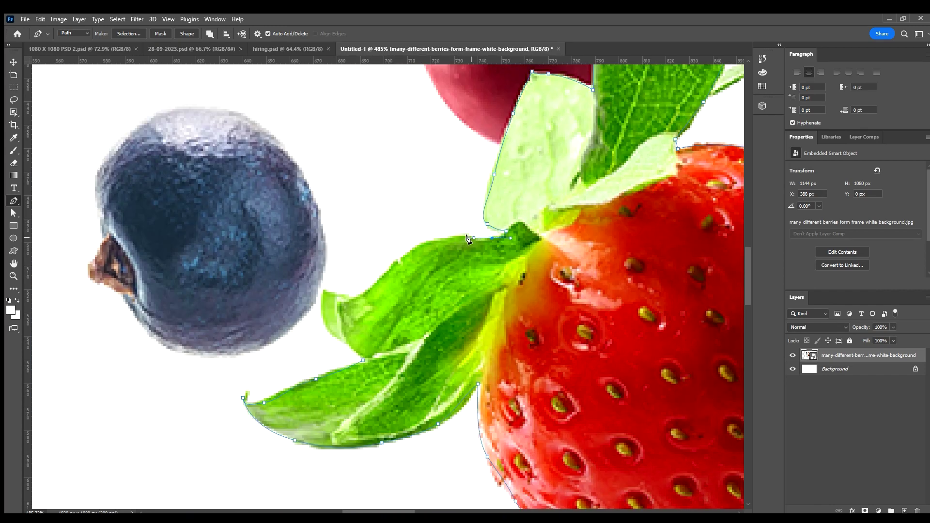
# - Trace around the upper left green leaf and its curled tip, and close the path at its starting anchor
pyautogui.moveTo(442, 240); pyautogui.dragTo(392, 271)
pyautogui.moveTo(380, 281); pyautogui.dragTo(477, 189)
pyautogui.keyDown('ctrl'); pyautogui.click(480, 182); pyautogui.keyUp('ctrl')
pyautogui.moveTo(468, 203); pyautogui.dragTo(501, 167)
pyautogui.click(468, 192)
pyautogui.moveTo(446, 195)
pyautogui.mouseDown()
pyautogui.moveTo(427, 188)
pyautogui.moveTo(439, 147)
pyautogui.moveTo(454, 188)
pyautogui.mouseUp()
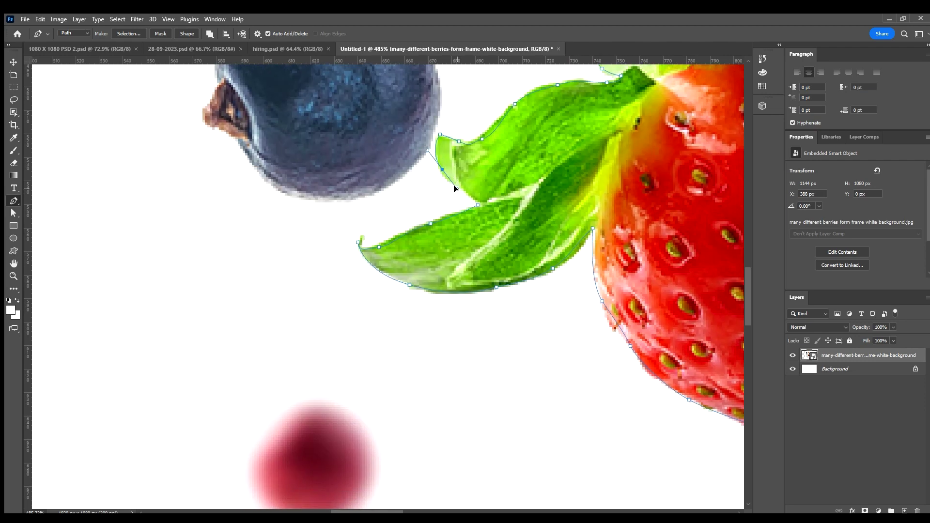
pyautogui.moveTo(472, 193); pyautogui.dragTo(478, 199)
pyautogui.click(476, 204)
# - Convert the closed path into a selection and copy the strawberry onto a new layer
pyautogui.scroll(-12, 511, 281)
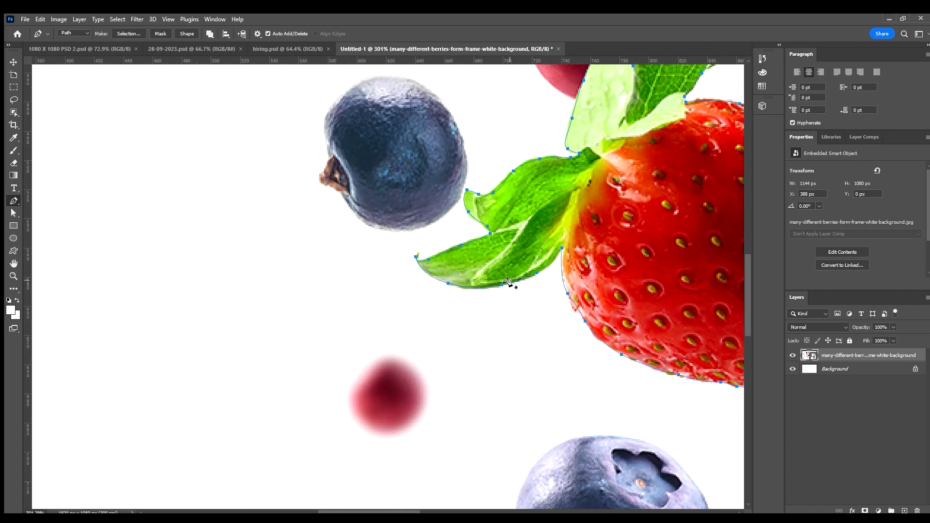
pyautogui.moveTo(587, 272); pyautogui.dragTo(470, 330)
pyautogui.scroll(-3, 470, 329)
pyautogui.scroll(3, 410, 328)
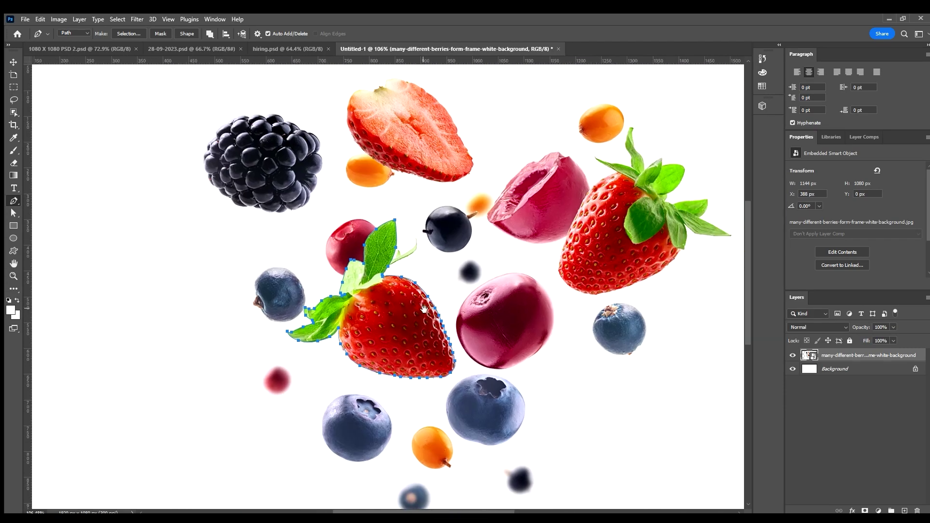
pyautogui.hotkey('ctrl', 'Return')
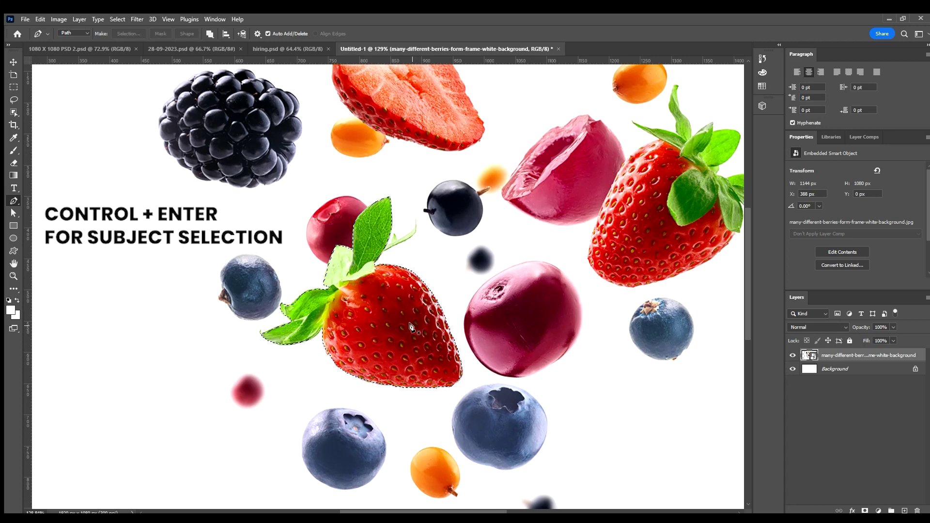
pyautogui.press('v')
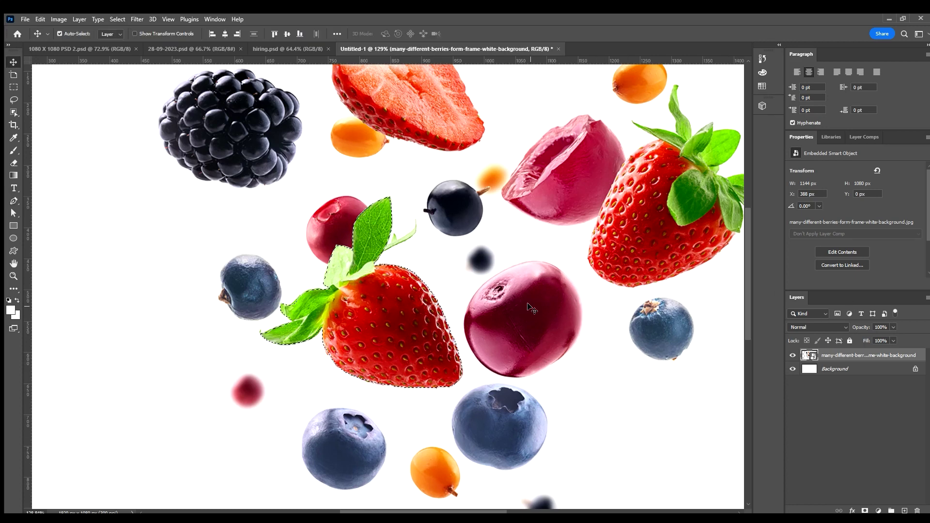
pyautogui.hotkey('ctrl', 'c')
pyautogui.hotkey('ctrl', 'v')
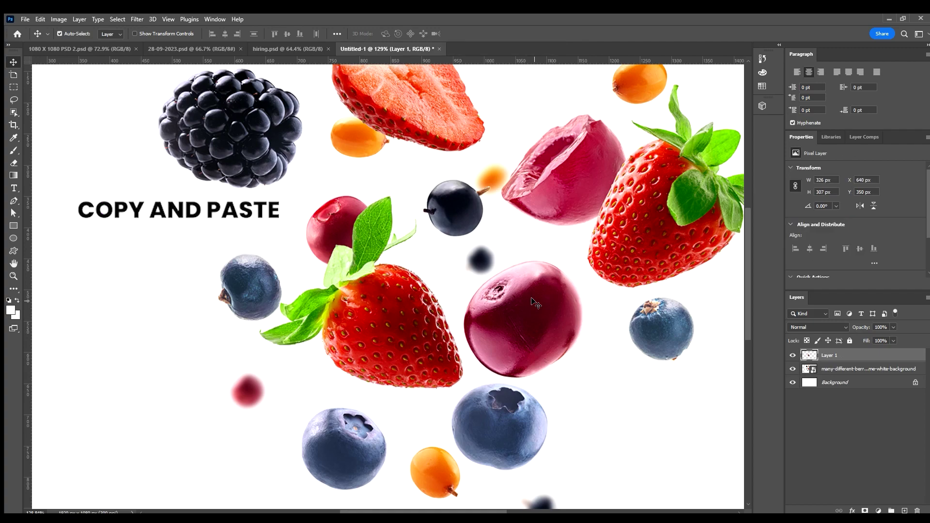
# - Move the copied strawberry into the empty area left of the berries and hide the many-different-berries photo layer
pyautogui.scroll(-3, 532, 301)
pyautogui.moveTo(434, 335); pyautogui.dragTo(196, 338)
pyautogui.moveTo(230, 307); pyautogui.dragTo(285, 328)
pyautogui.click(479, 340)
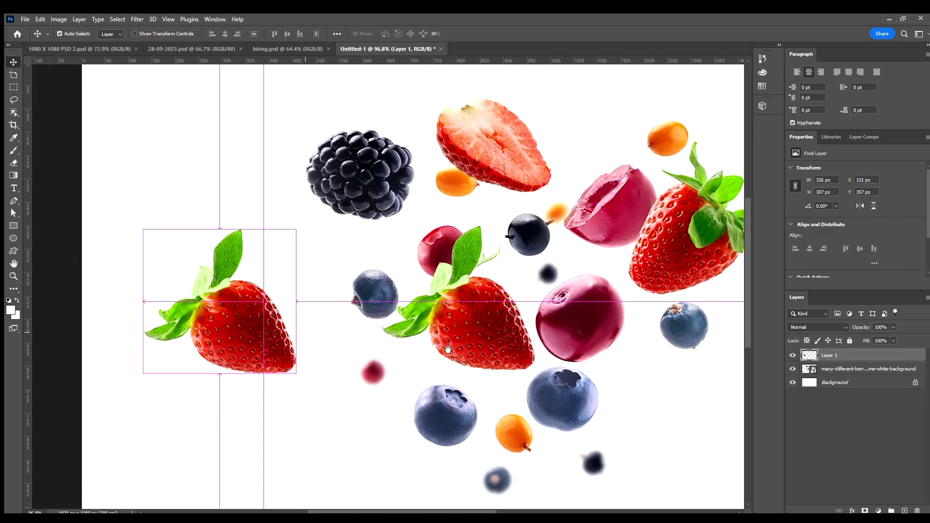
pyautogui.click(534, 329)
pyautogui.click(792, 368)
pyautogui.scroll(-3, 395, 349)
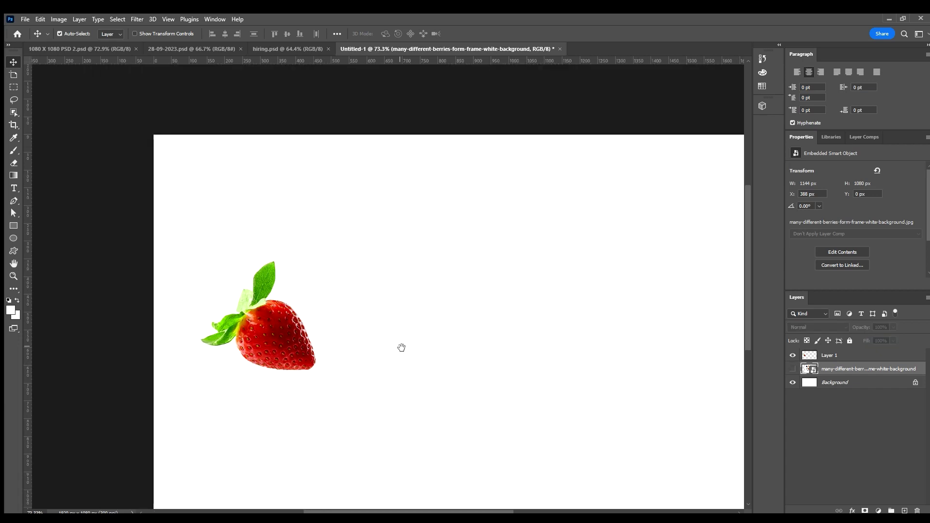
# - Enlarge the strawberry cutout to about 180% with Free Transform and place it near the centre of the canvas
pyautogui.moveTo(397, 347); pyautogui.dragTo(323, 347)
pyautogui.click(220, 342)
pyautogui.scroll(-2, 269, 344)
pyautogui.hotkey('ctrl', 't')
pyautogui.scroll(-1, 261, 318)
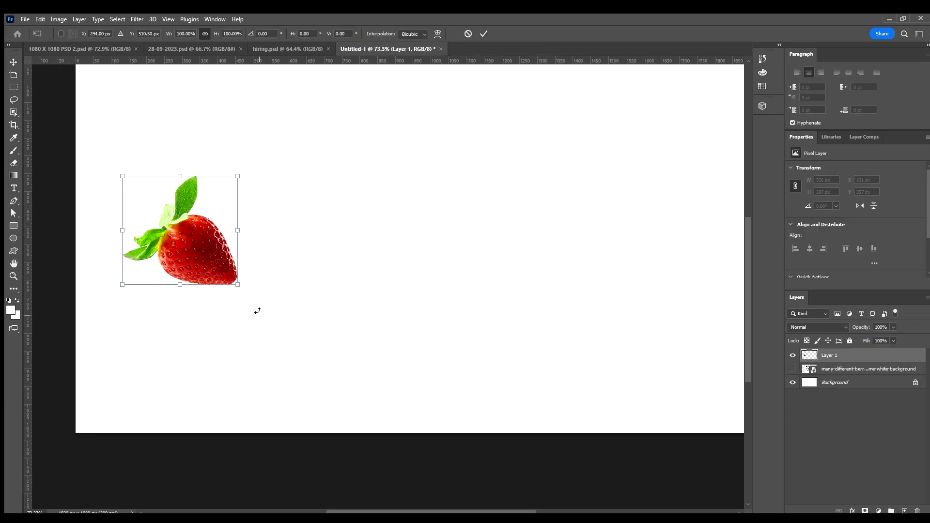
pyautogui.moveTo(235, 290); pyautogui.dragTo(332, 374)
pyautogui.moveTo(235, 330); pyautogui.dragTo(398, 293)
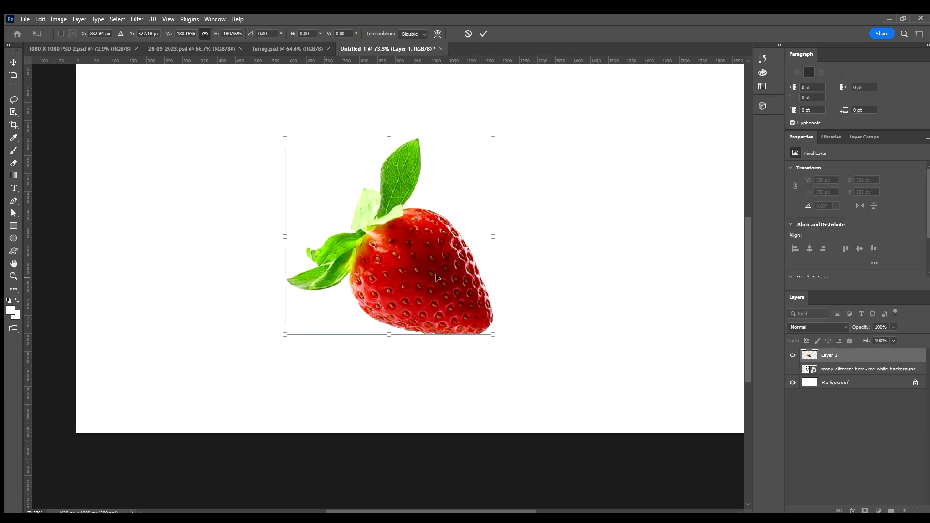
pyautogui.press('Return')
pyautogui.moveTo(433, 262); pyautogui.dragTo(428, 293)
pyautogui.scroll(-3, 428, 294)
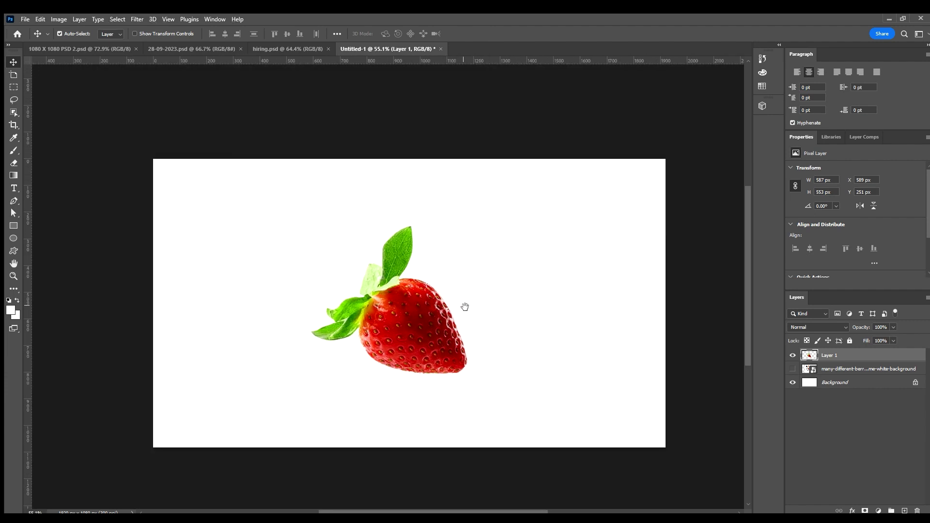